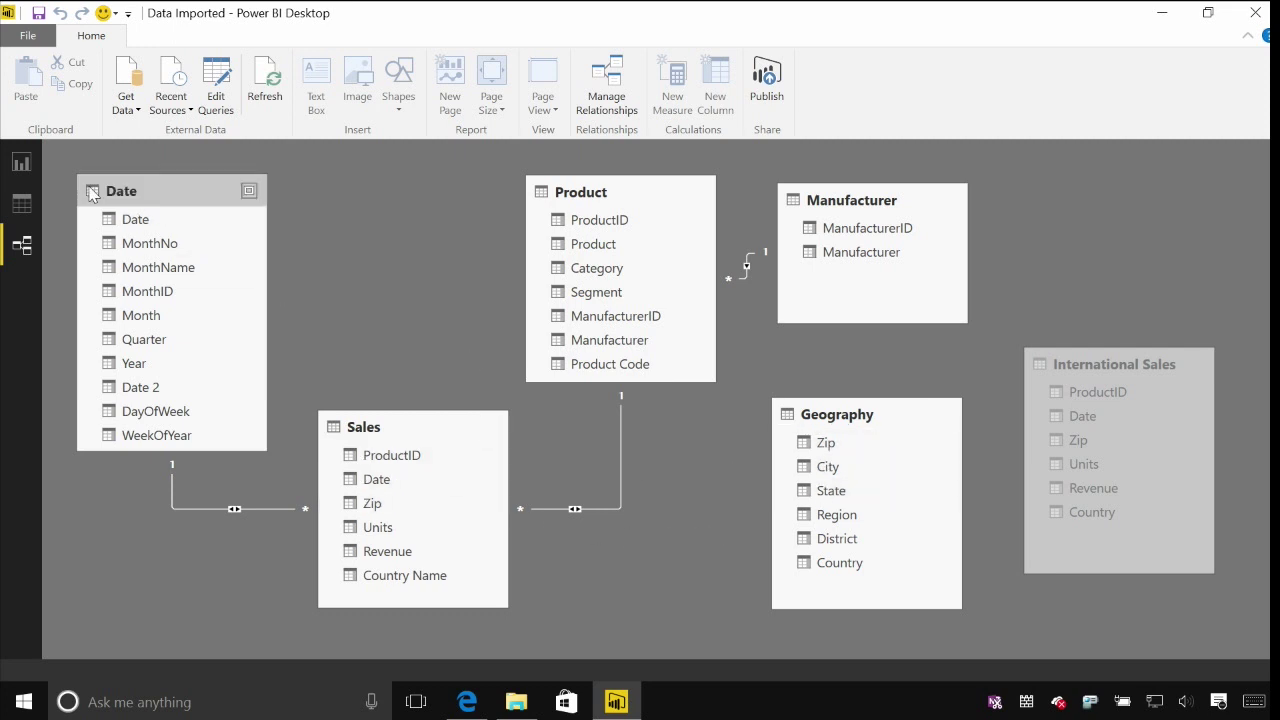
Build a table visual on the report page with District from Geography and Revenue from Sales.
click(26, 164)
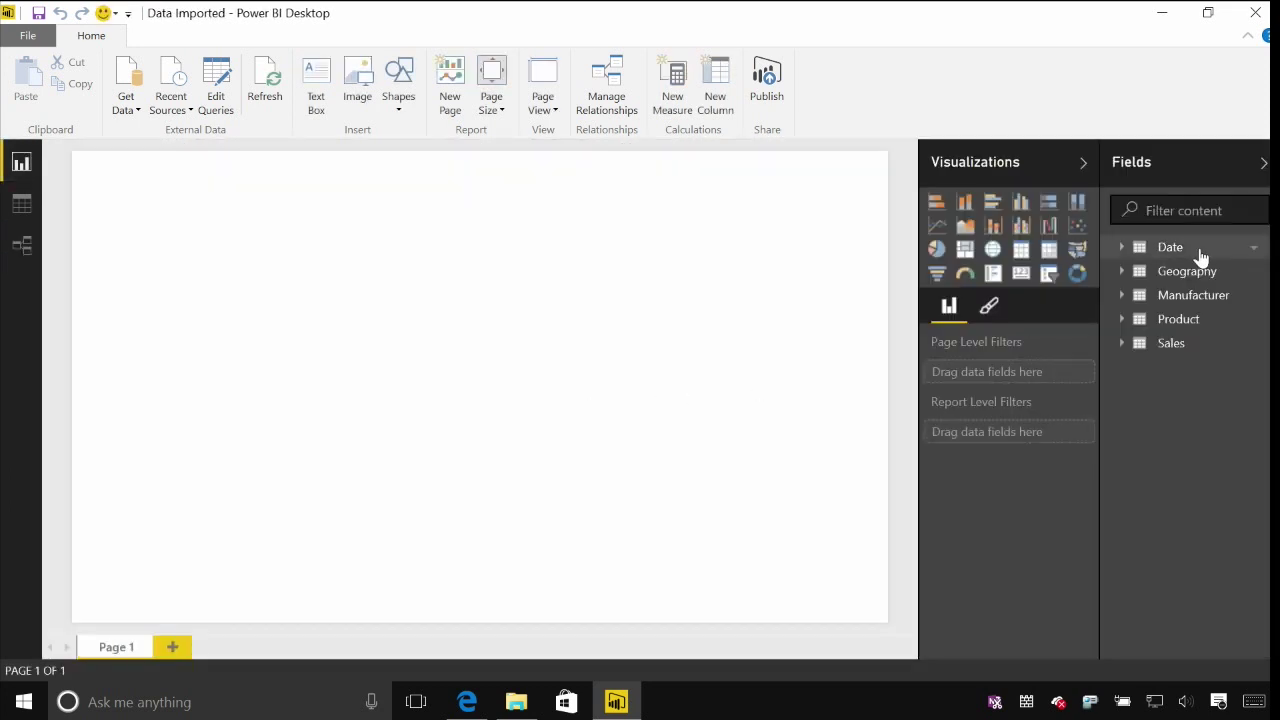
click(1122, 271)
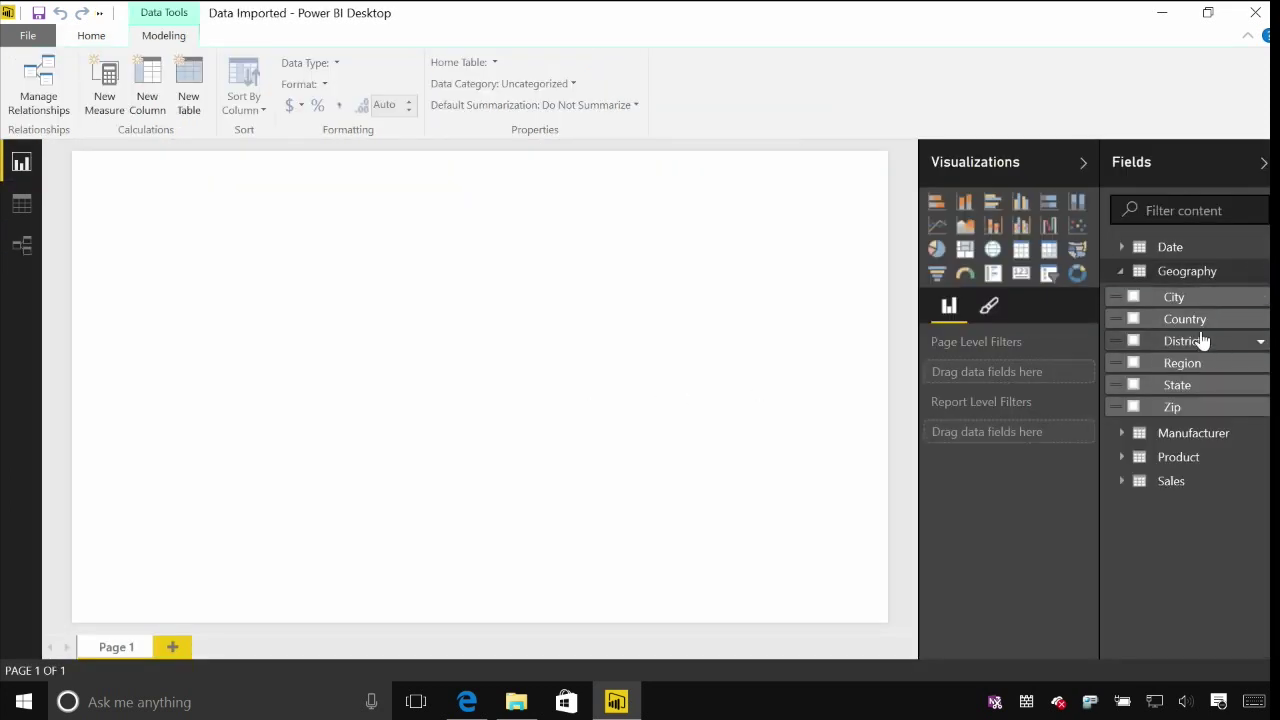
drag(1203, 339, 386, 354)
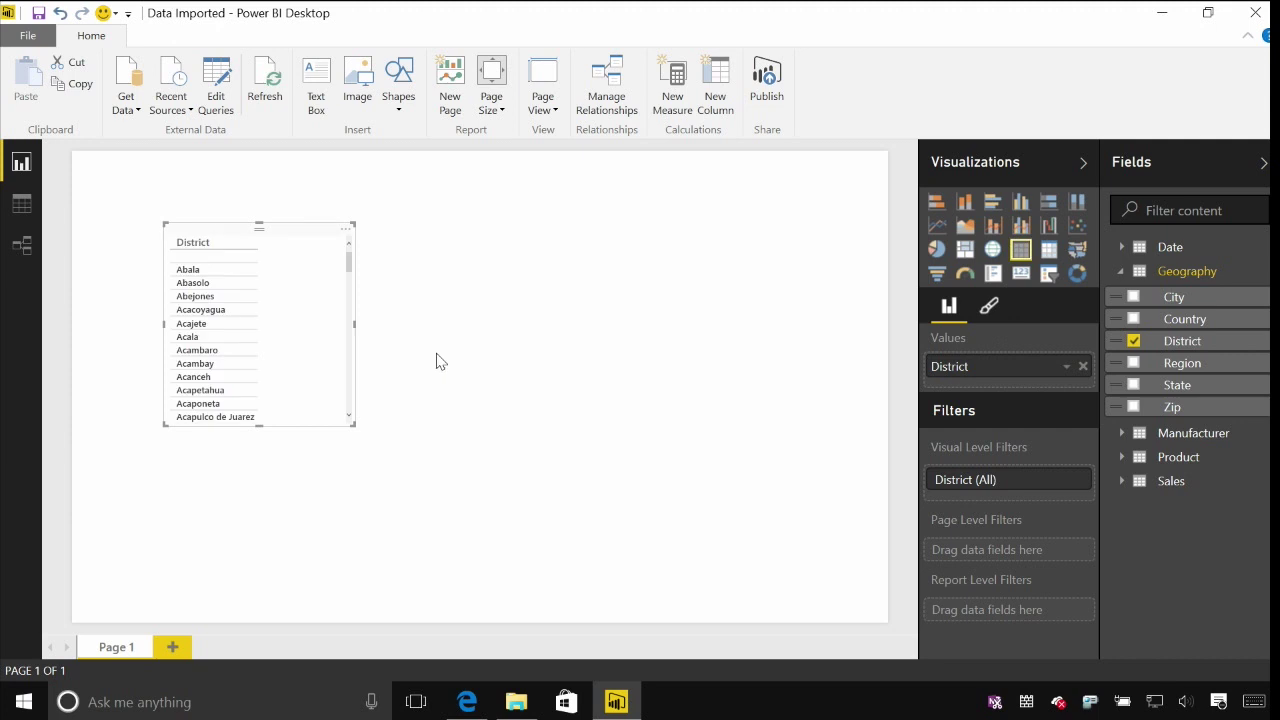
click(1122, 481)
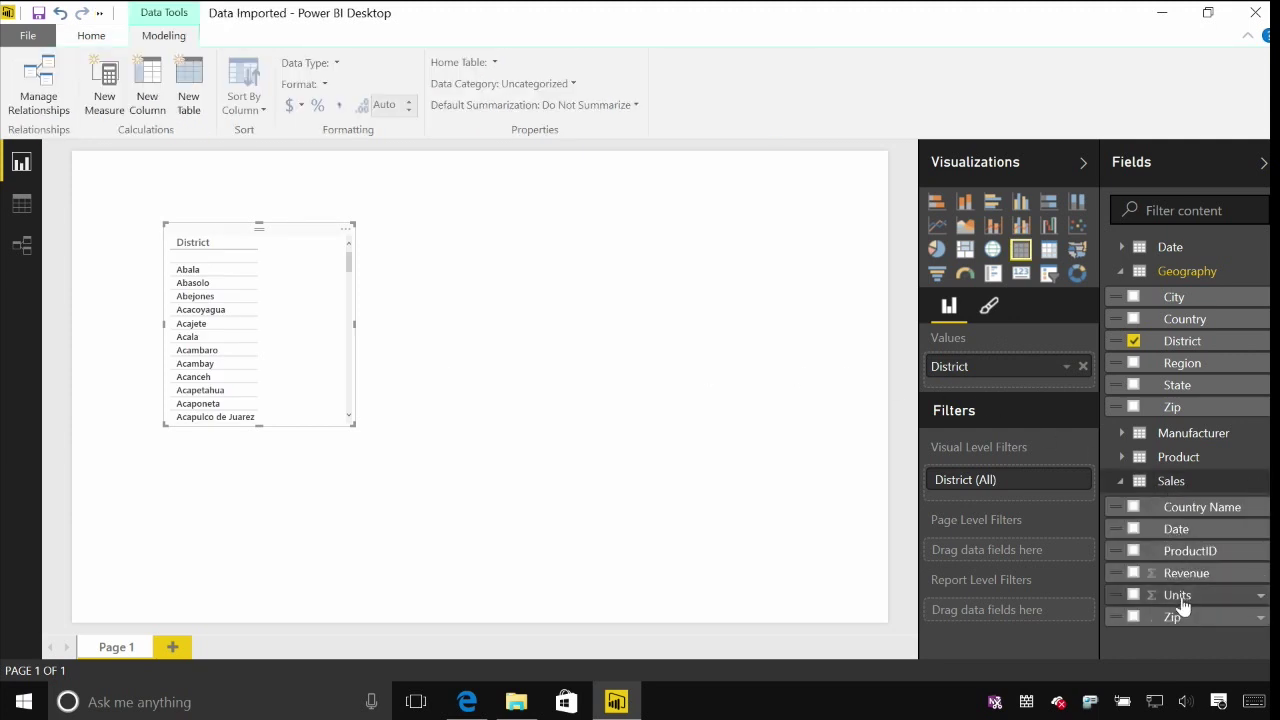
drag(1182, 575, 308, 358)
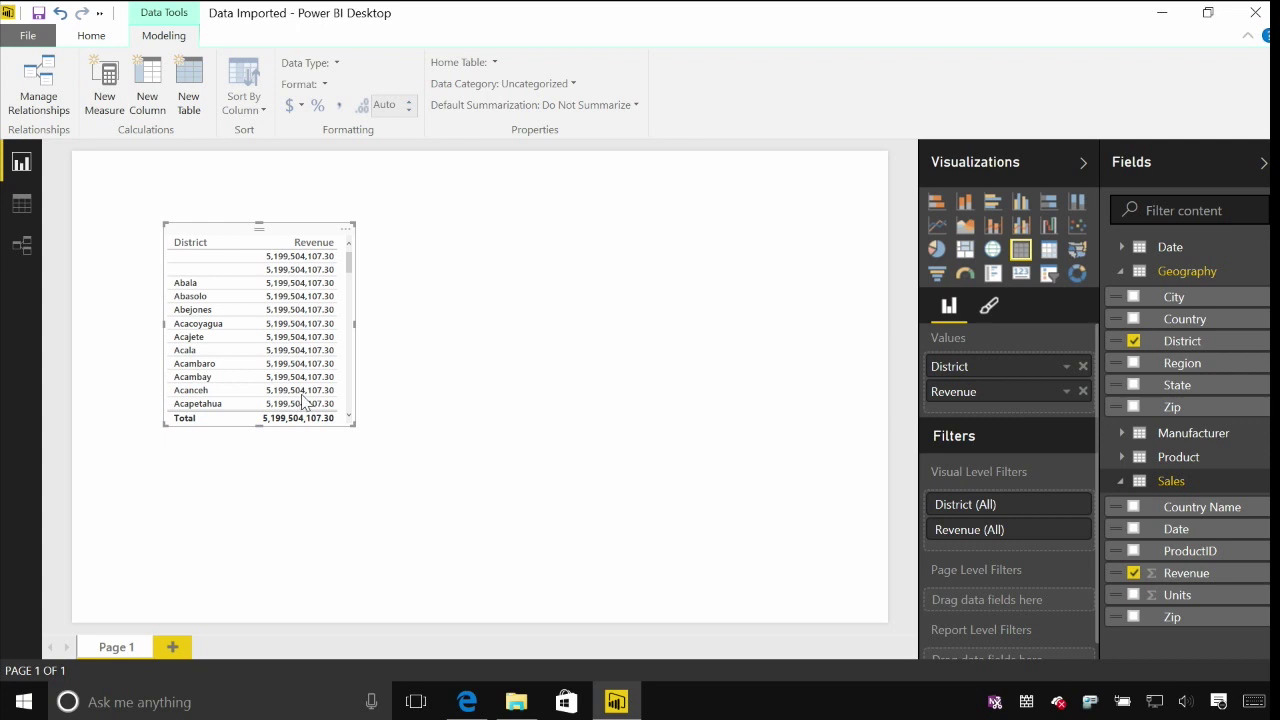
Show the Geography table's data and examine its Zip and Country columns.
click(22, 245)
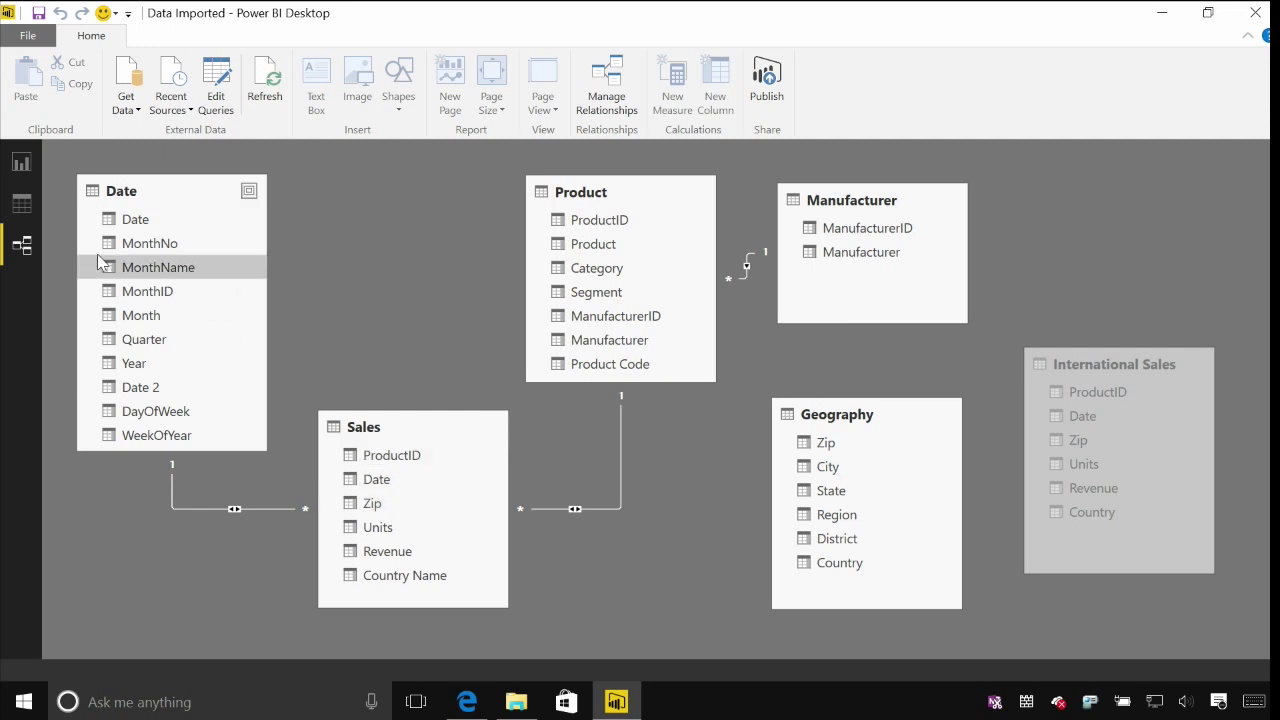
click(24, 205)
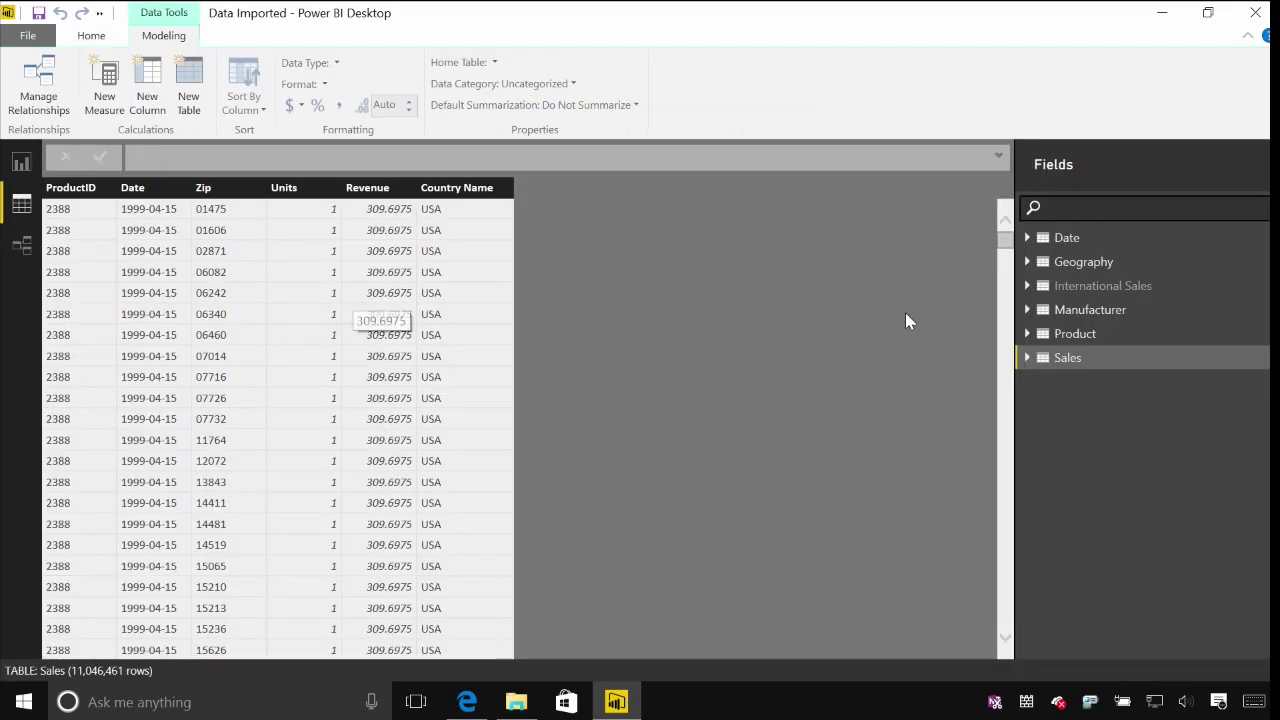
click(1085, 261)
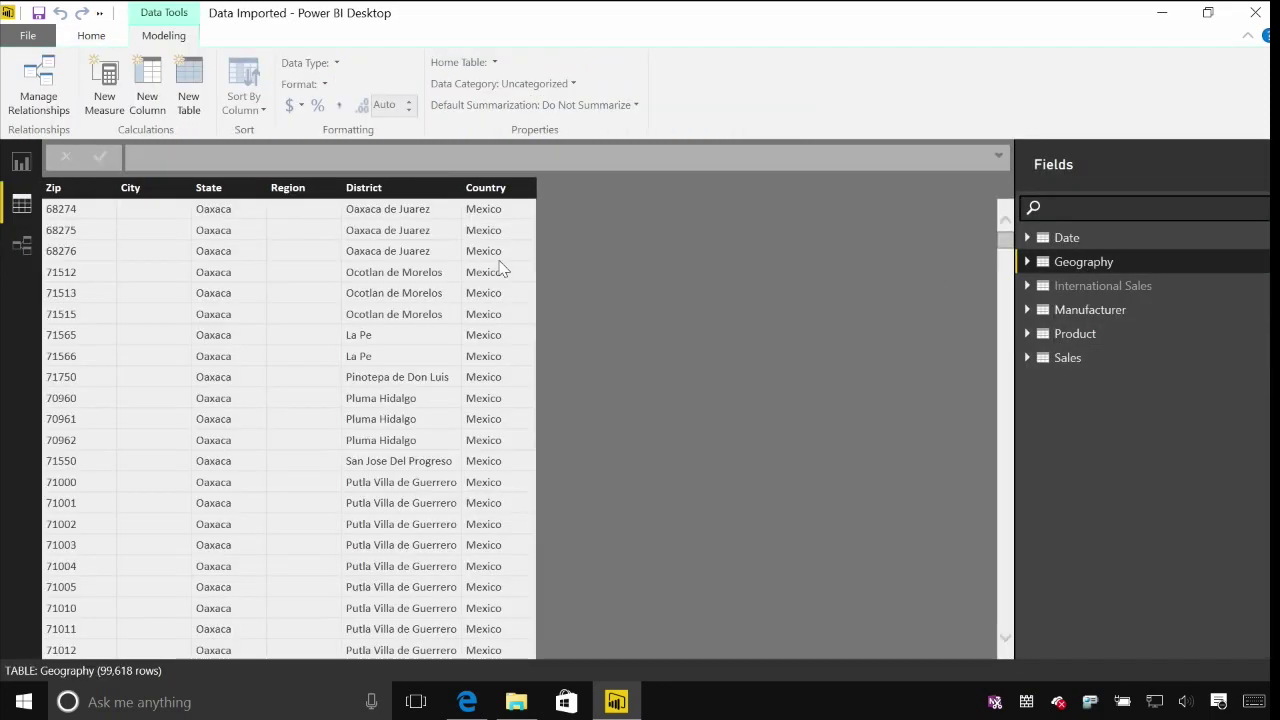
click(80, 188)
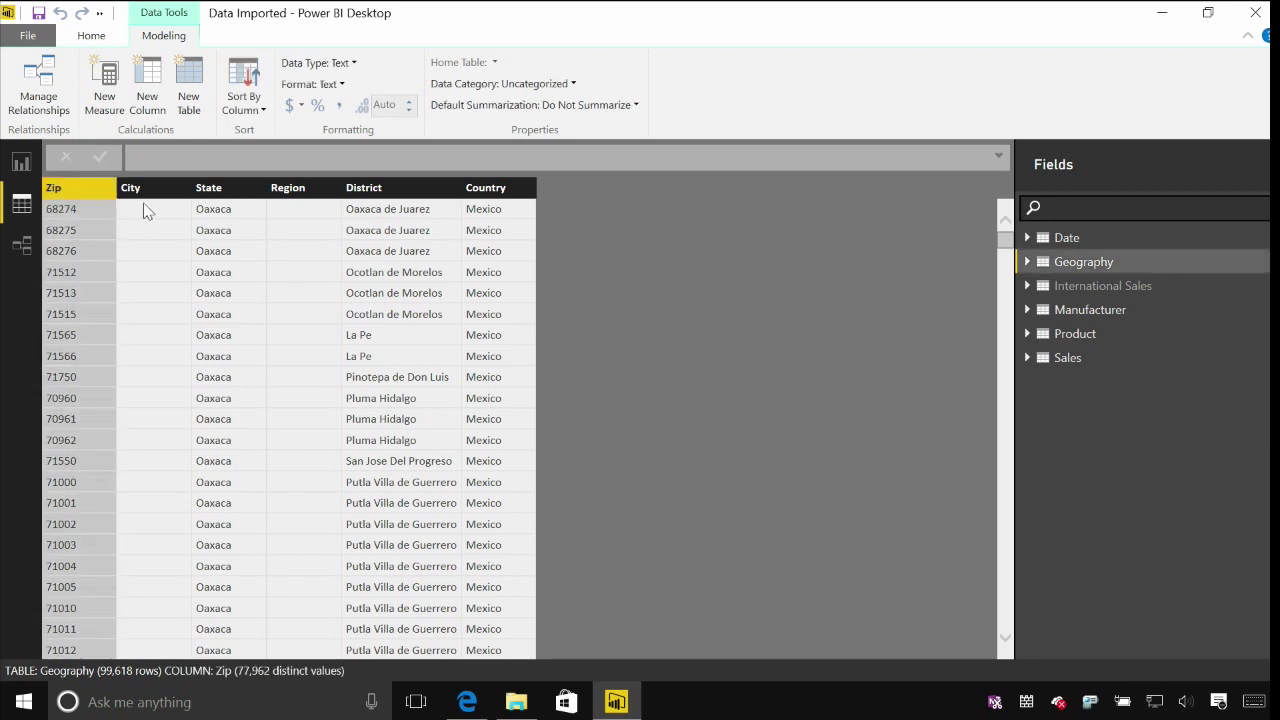
click(520, 192)
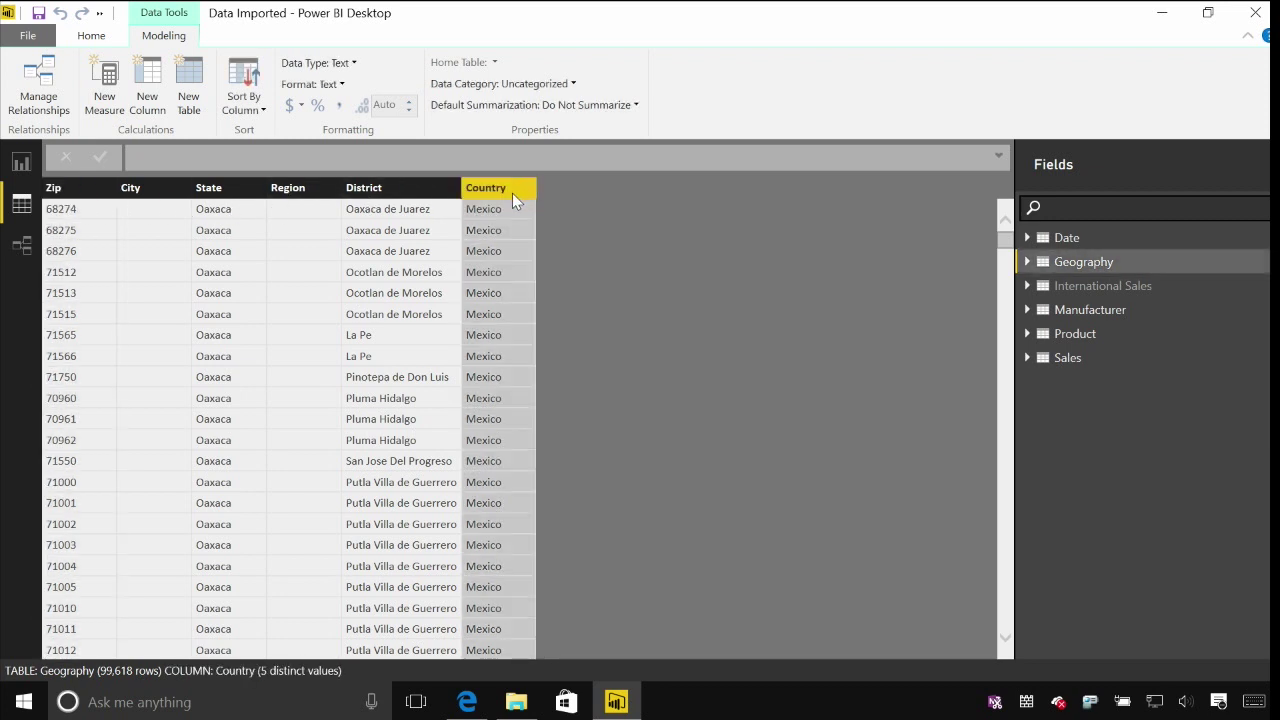
Add a calculated column to Geography with the expression Geography[Country] & ", " & Geography[Zip].
click(155, 103)
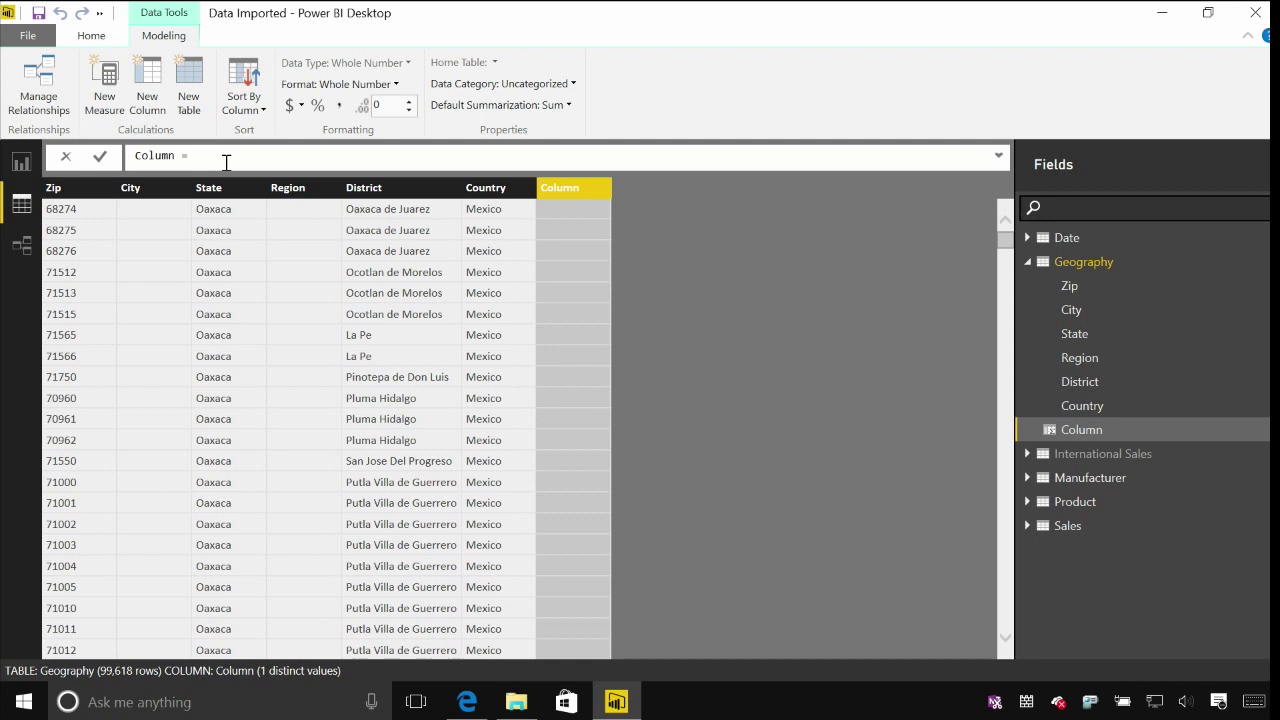
text(count)
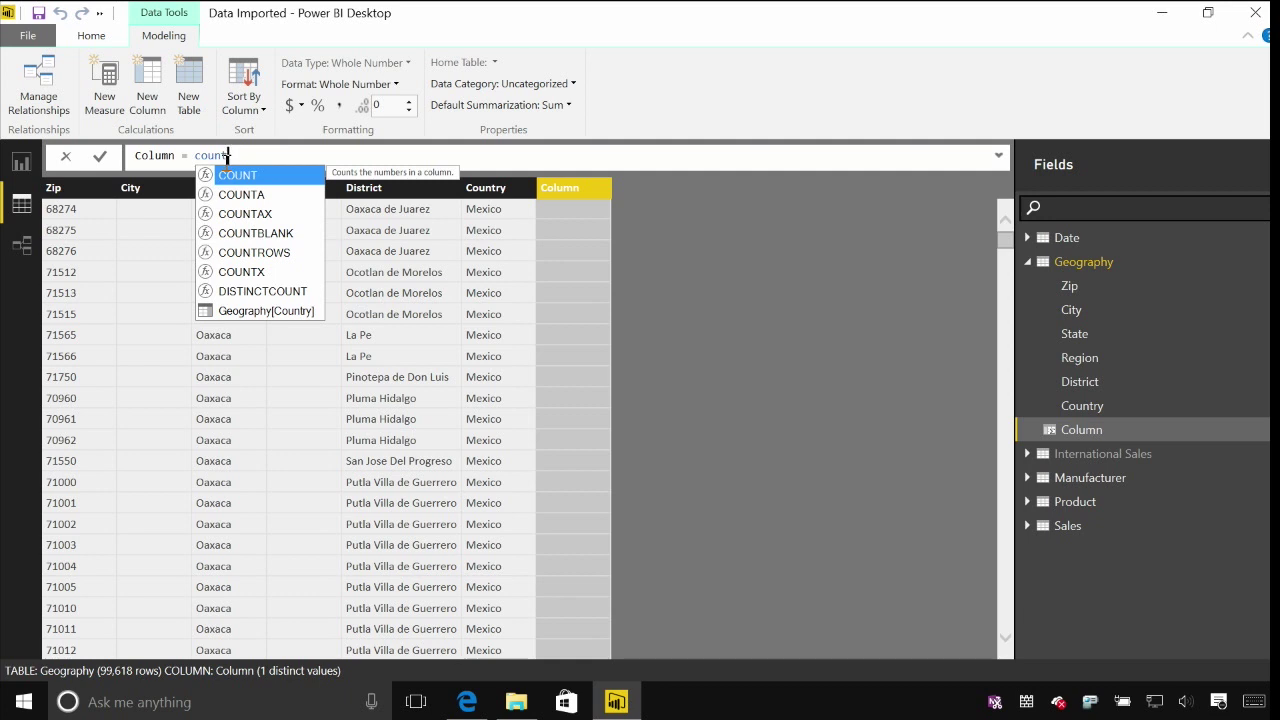
key(Down)
key(Down)
key(Down)
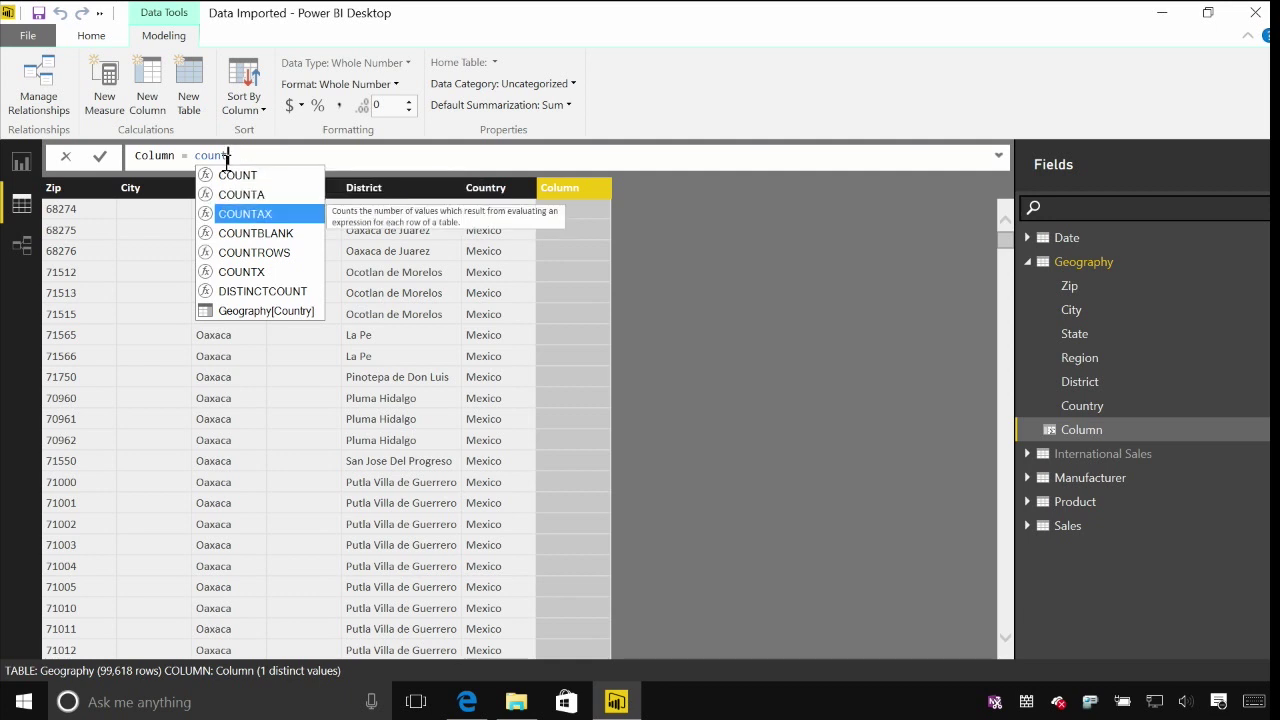
key(Down)
key(Down)
key(Down)
key(Down)
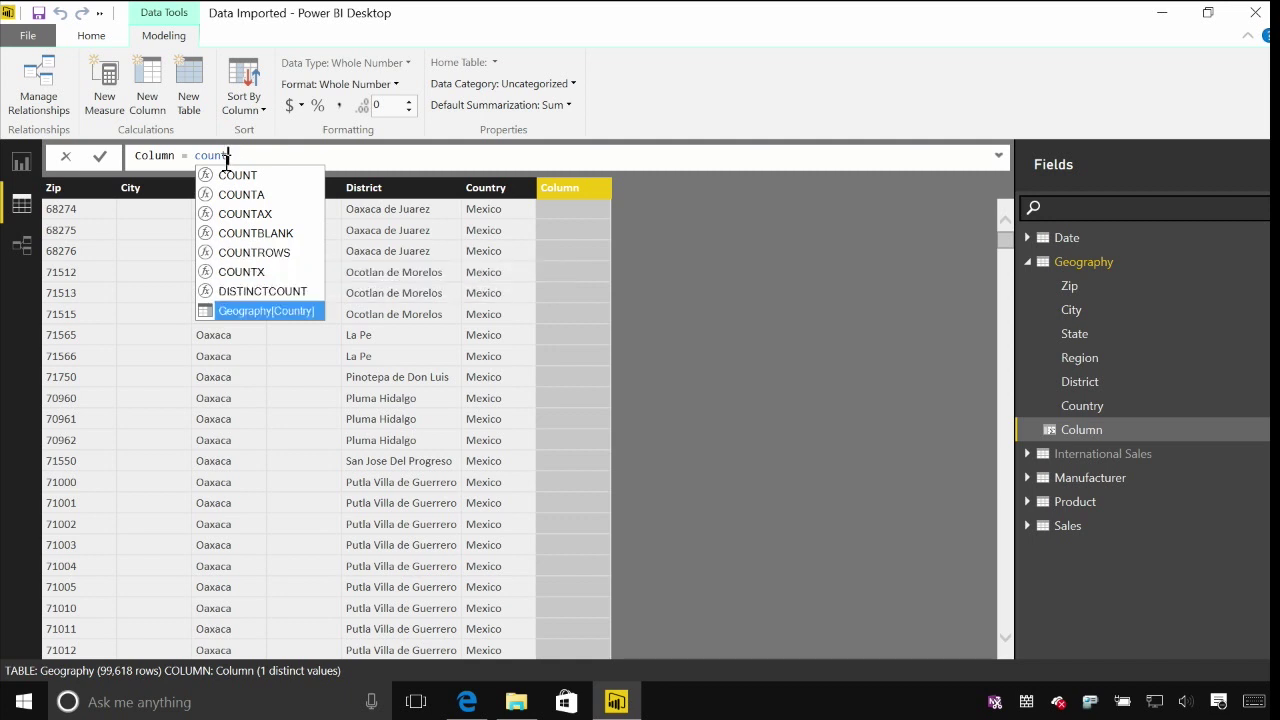
key(Tab)
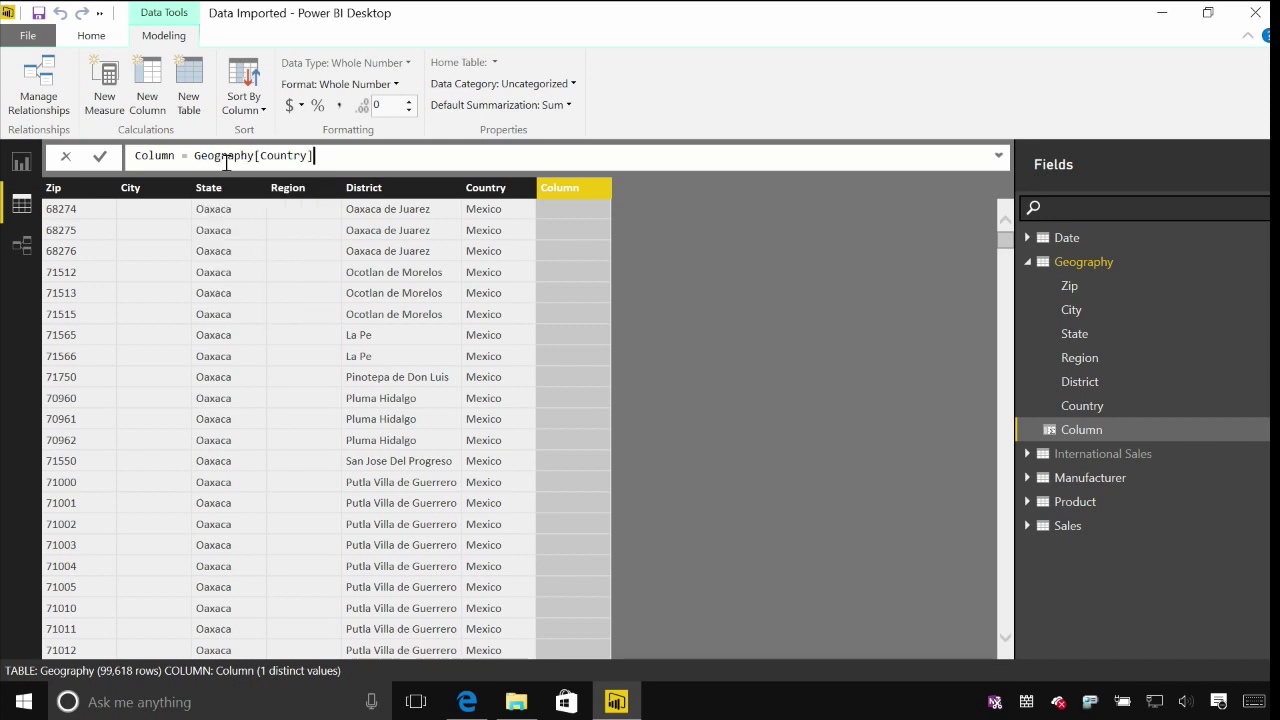
text(& ", " & zip)
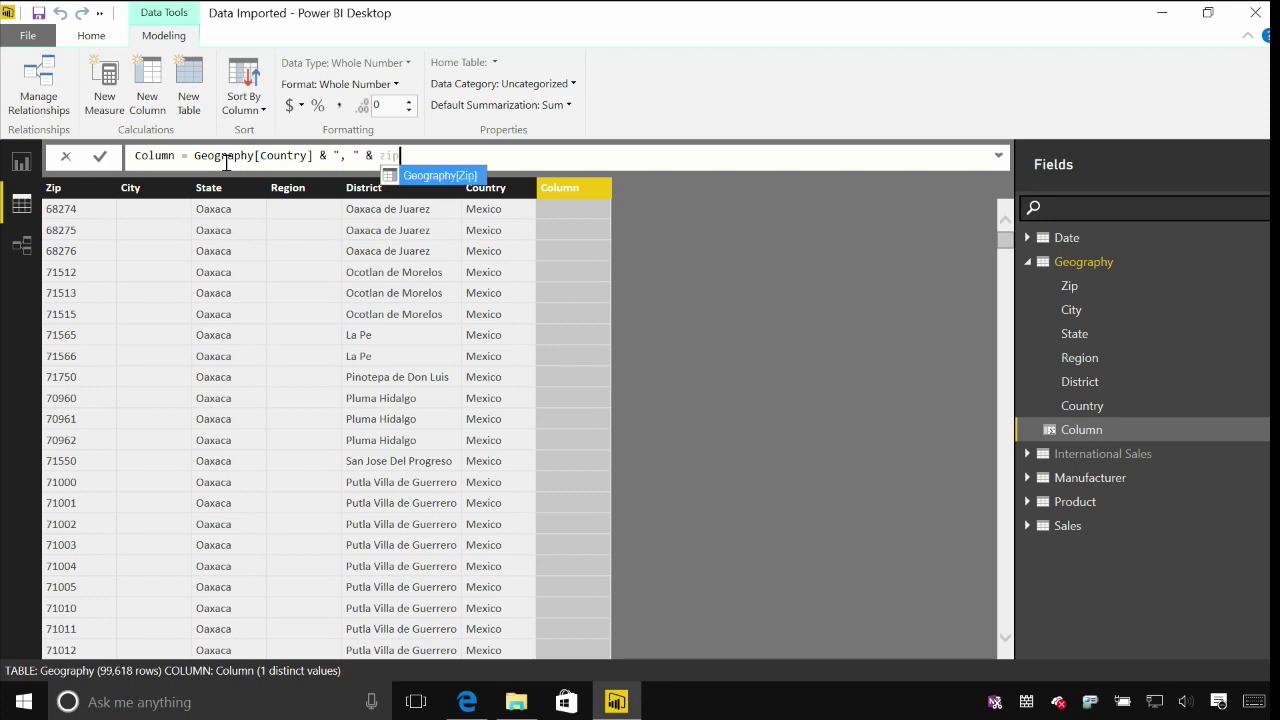
key(Tab)
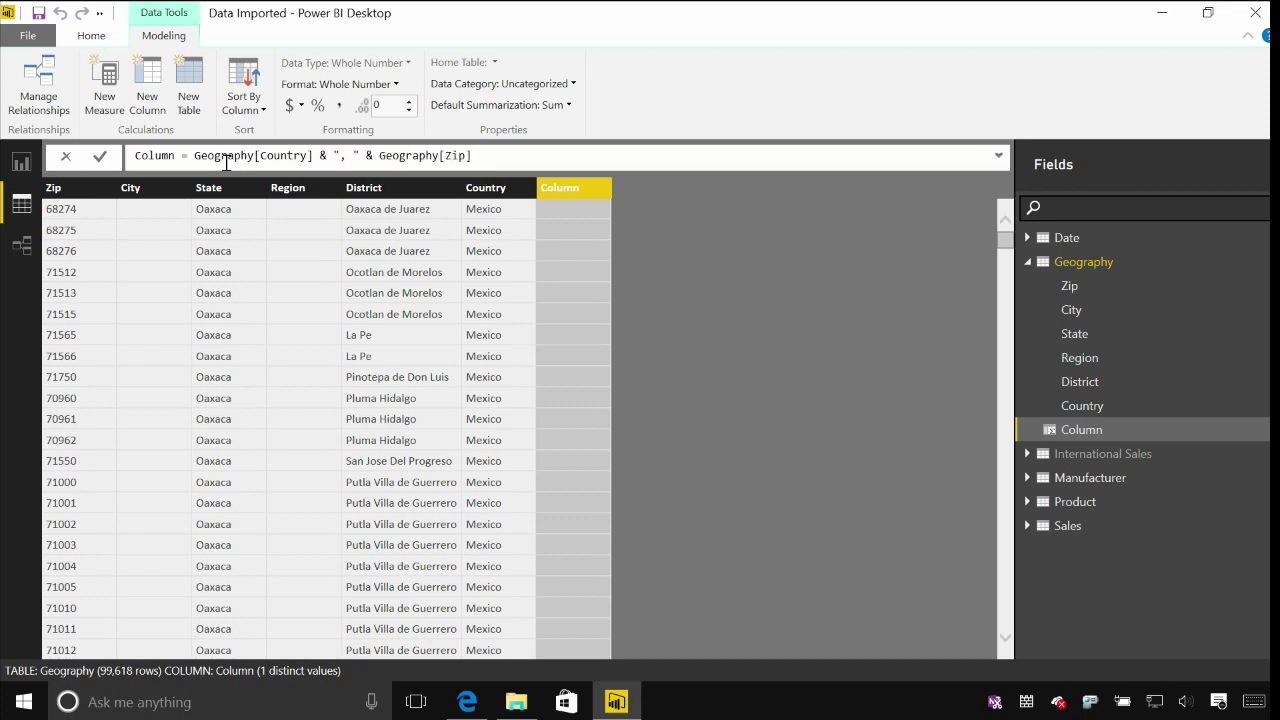
Name the new Geography column CountryZip and commit its formula.
key(Home)
key(ctrl+shift+Right)
text(CountryZip)
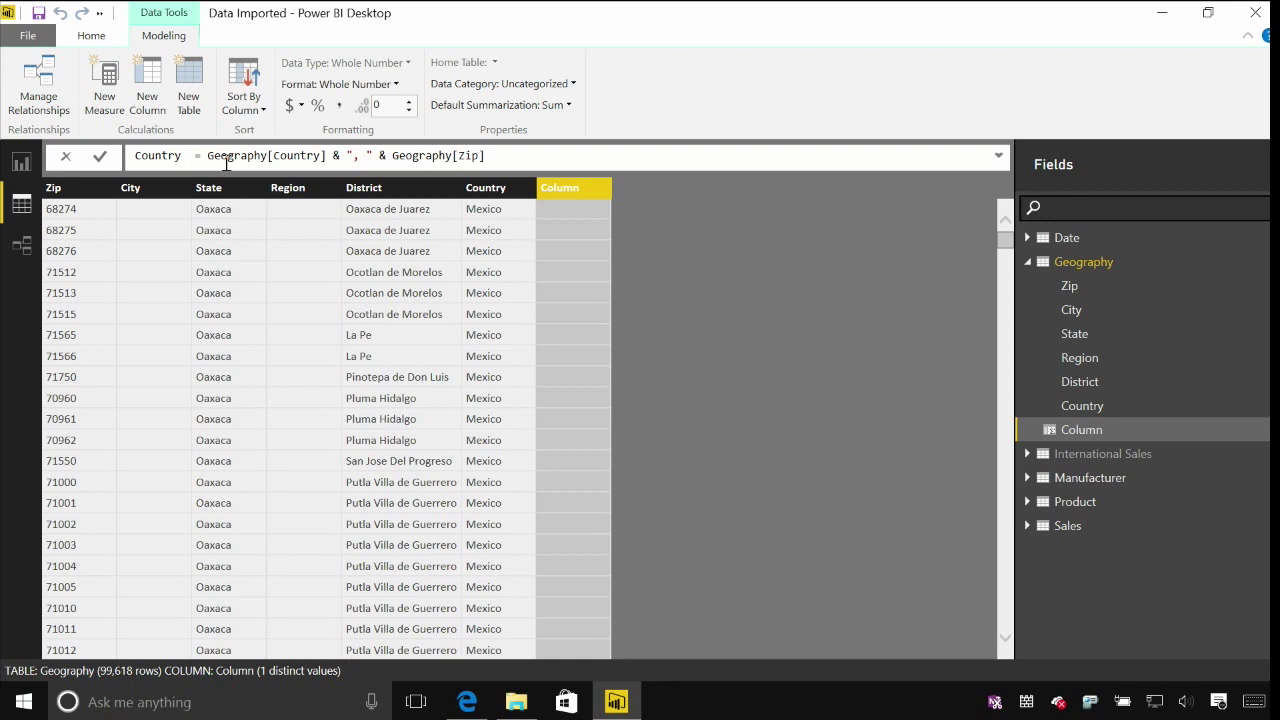
key(Return)
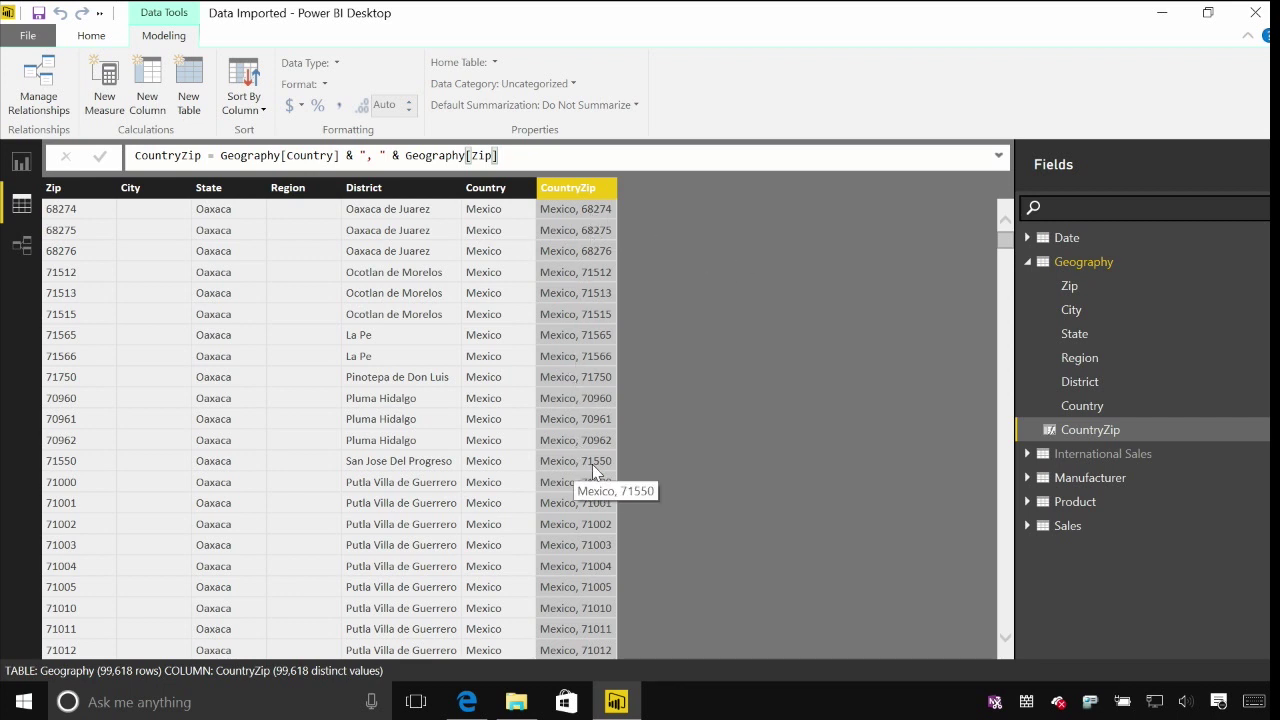
Start a calculated column named CountryZip in the Sales table.
click(1096, 532)
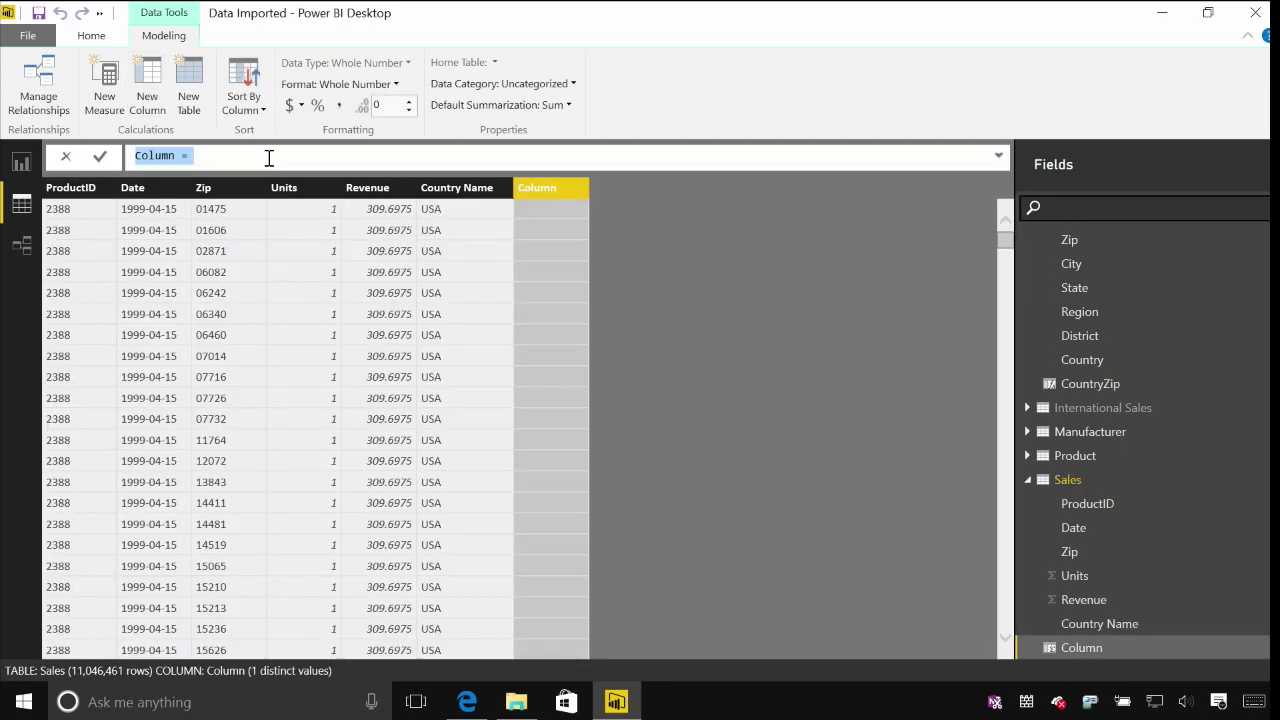
text(CountryZip =)
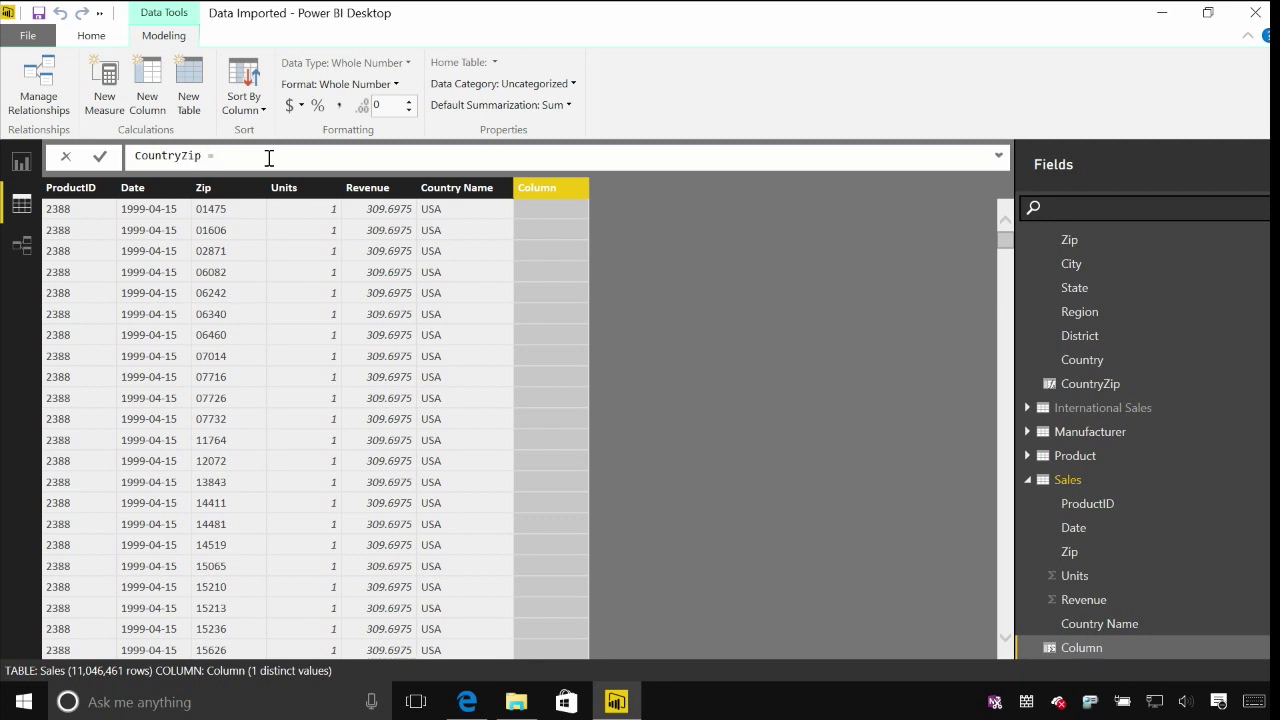
text( count)
key(Down)
key(Down)
key(Down)
key(Down)
key(Down)
key(Down)
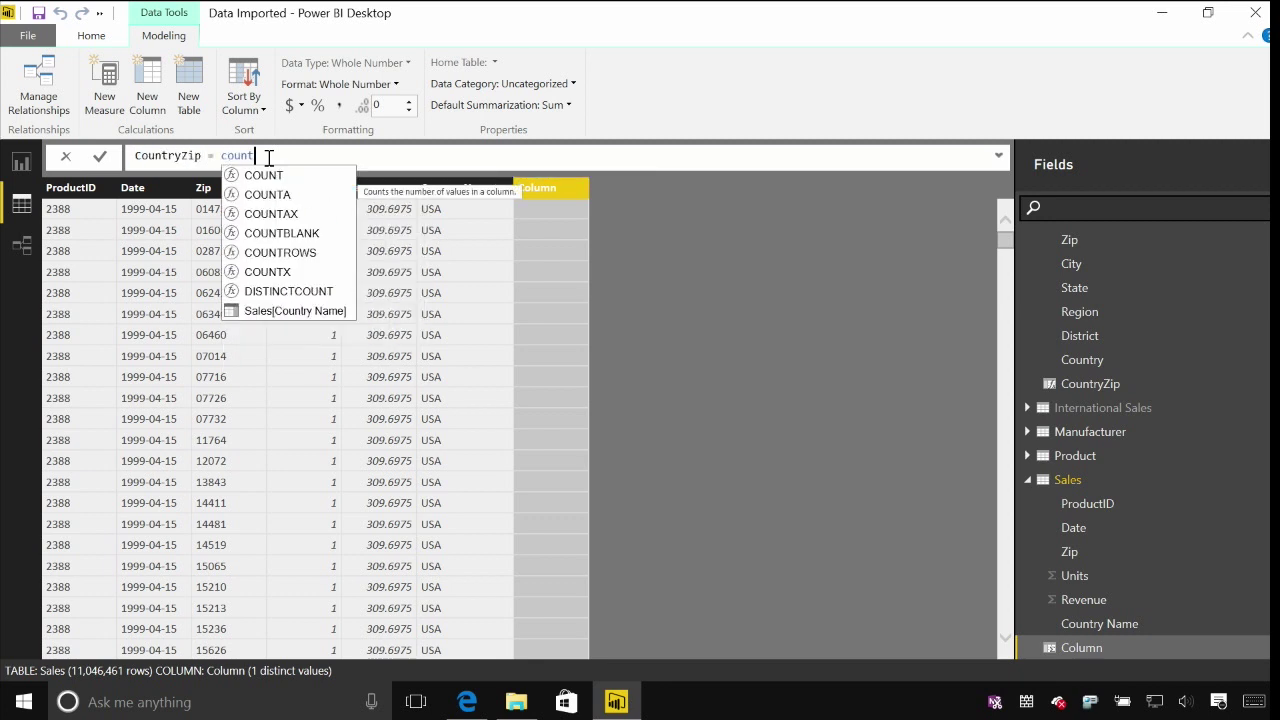
key(Tab)
key(ctrl+shift+Left)
key(ctrl+shift+Left)
key(ctrl+shift+Left)
key(ctrl+shift+Left)
key(ctrl+shift+Right)
key(ctrl+shift+Right)
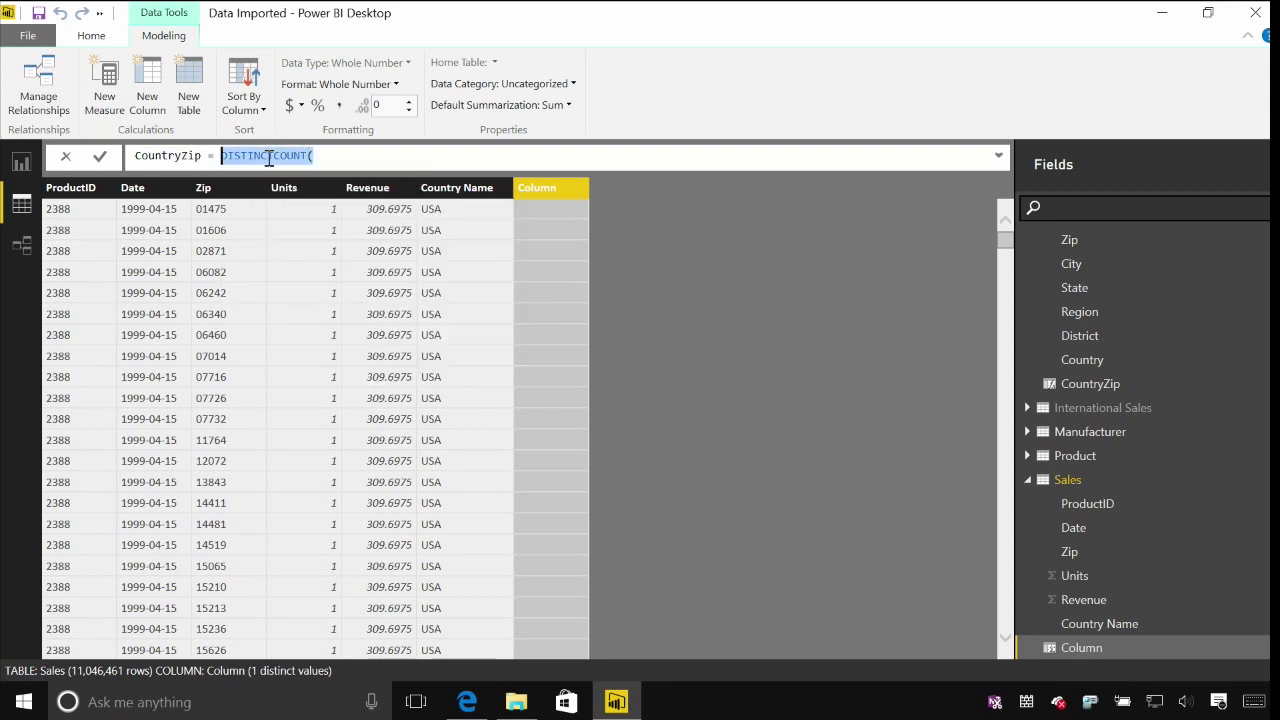
Define the Sales CountryZip column as Sales[Country Name] & ", " & Sales[Zip] and commit the formula.
text(country)
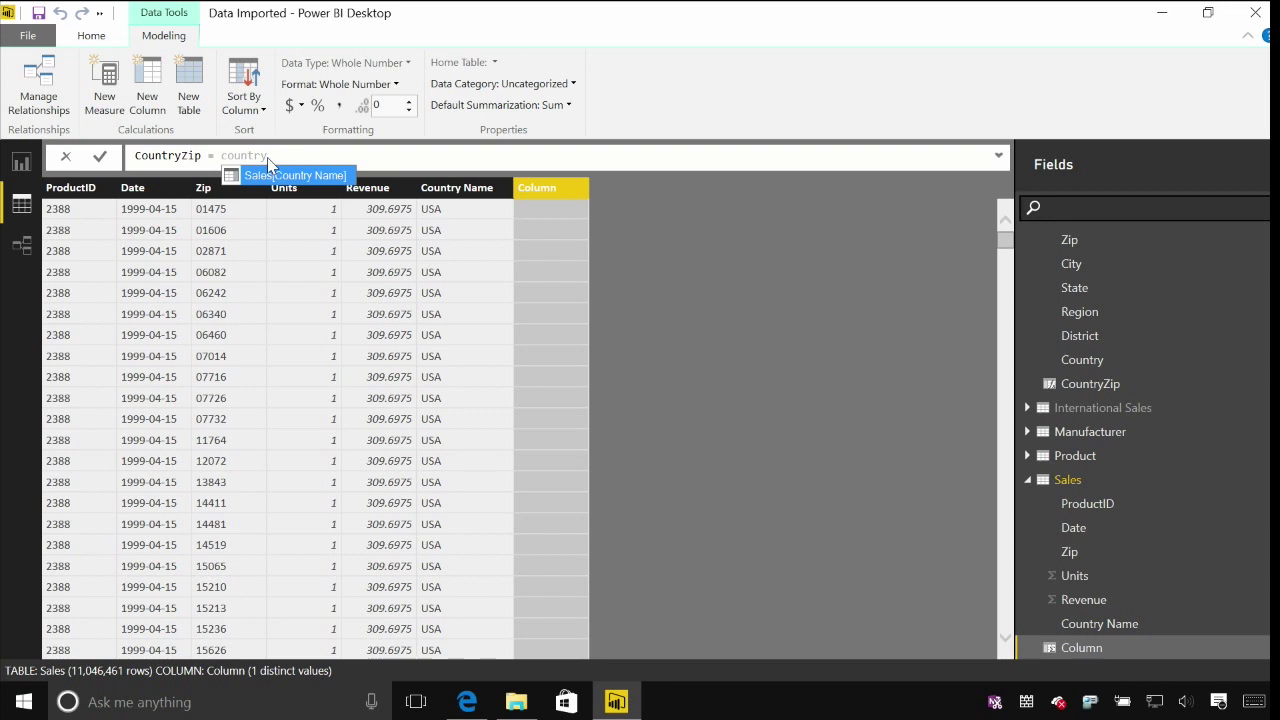
key(Tab)
text(& )
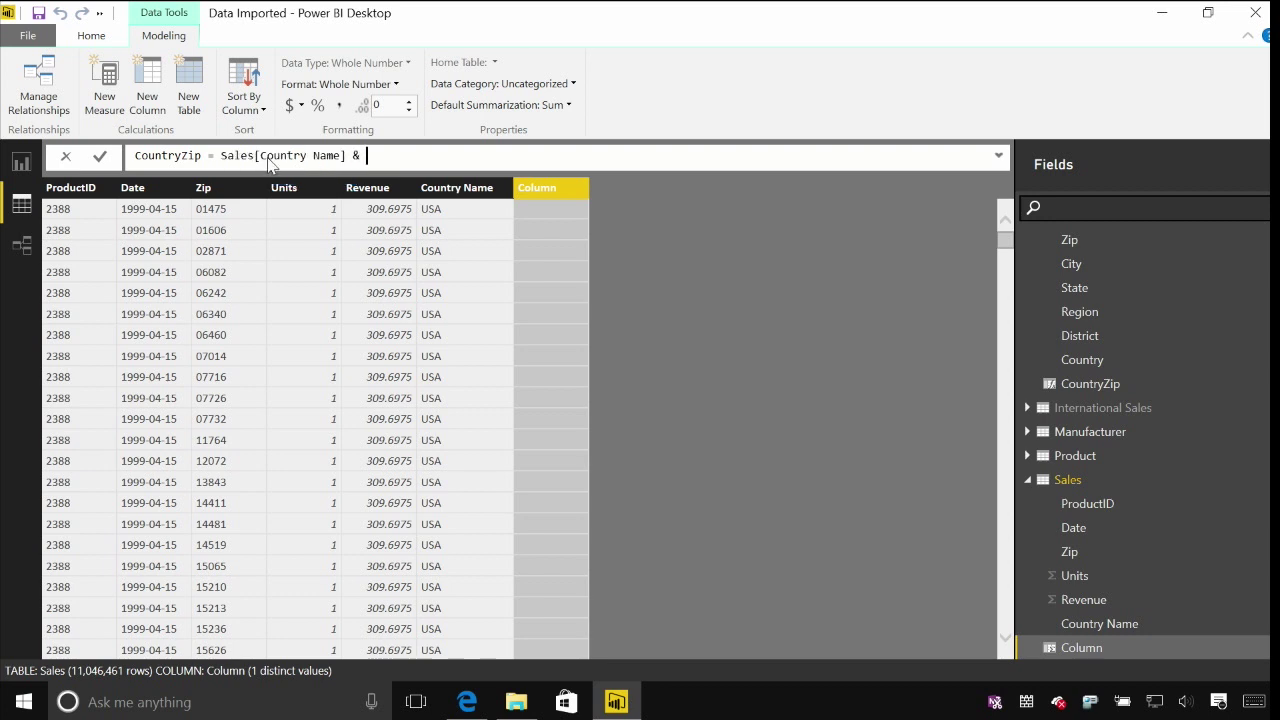
text(", " & zip)
key(Tab)
drag(412, 157, 483, 157)
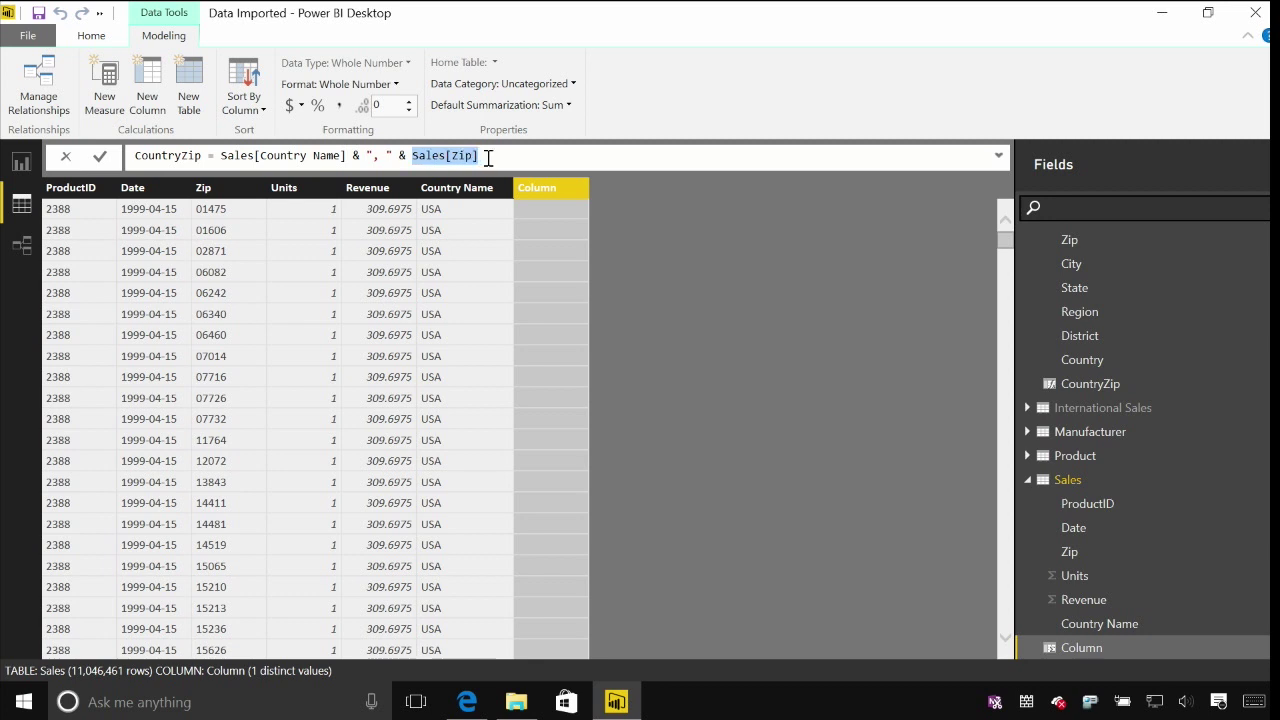
click(487, 157)
key(Return)
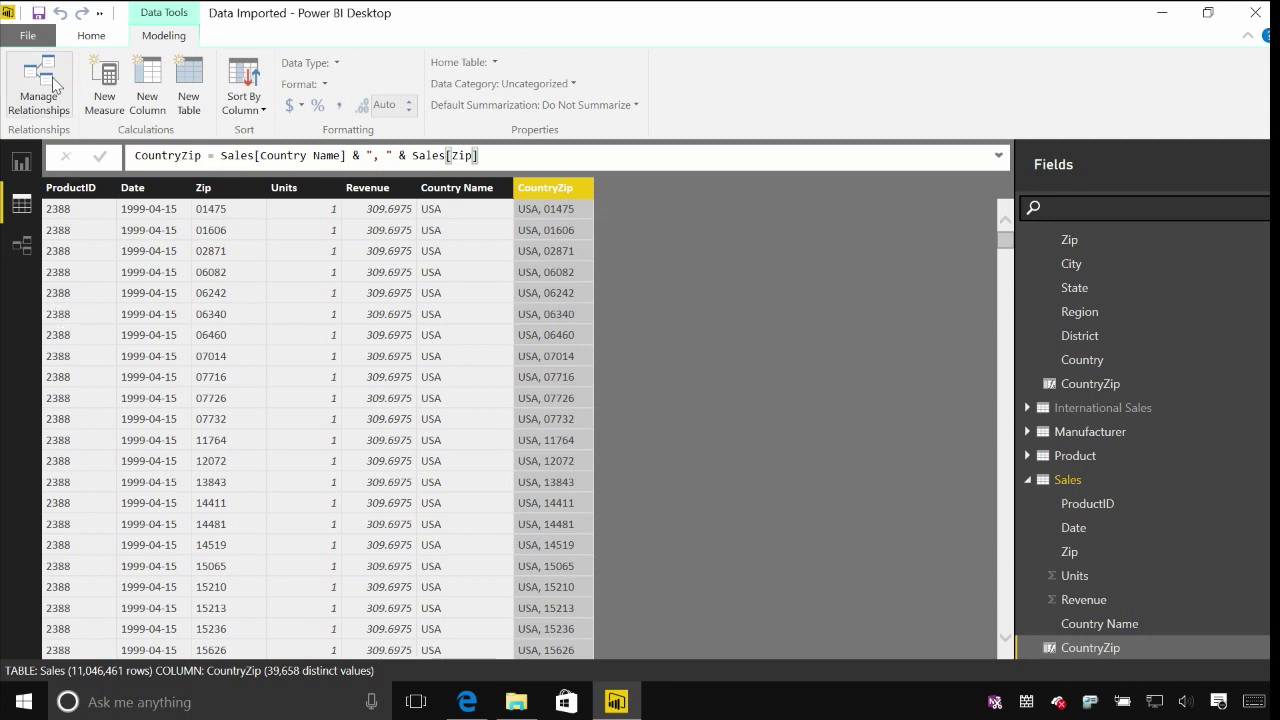
Create a relationship between CountryZip in Sales and CountryZip in Geography.
click(20, 250)
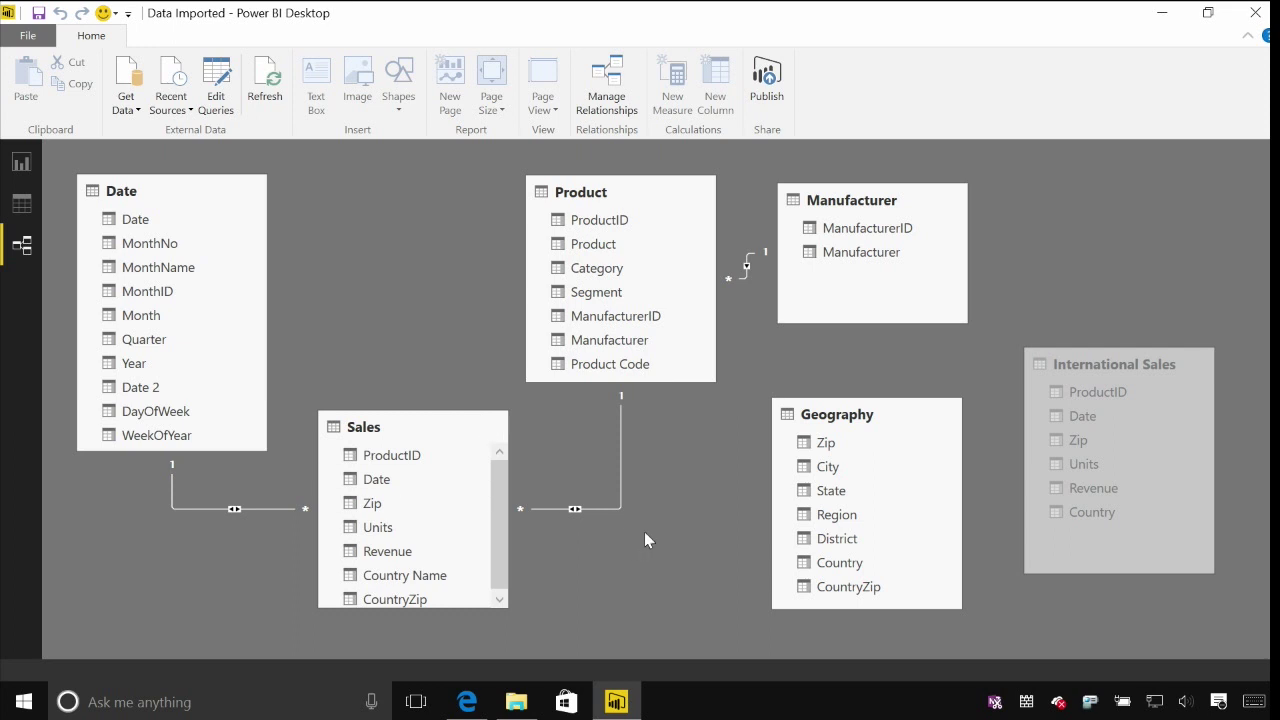
drag(410, 599, 846, 604)
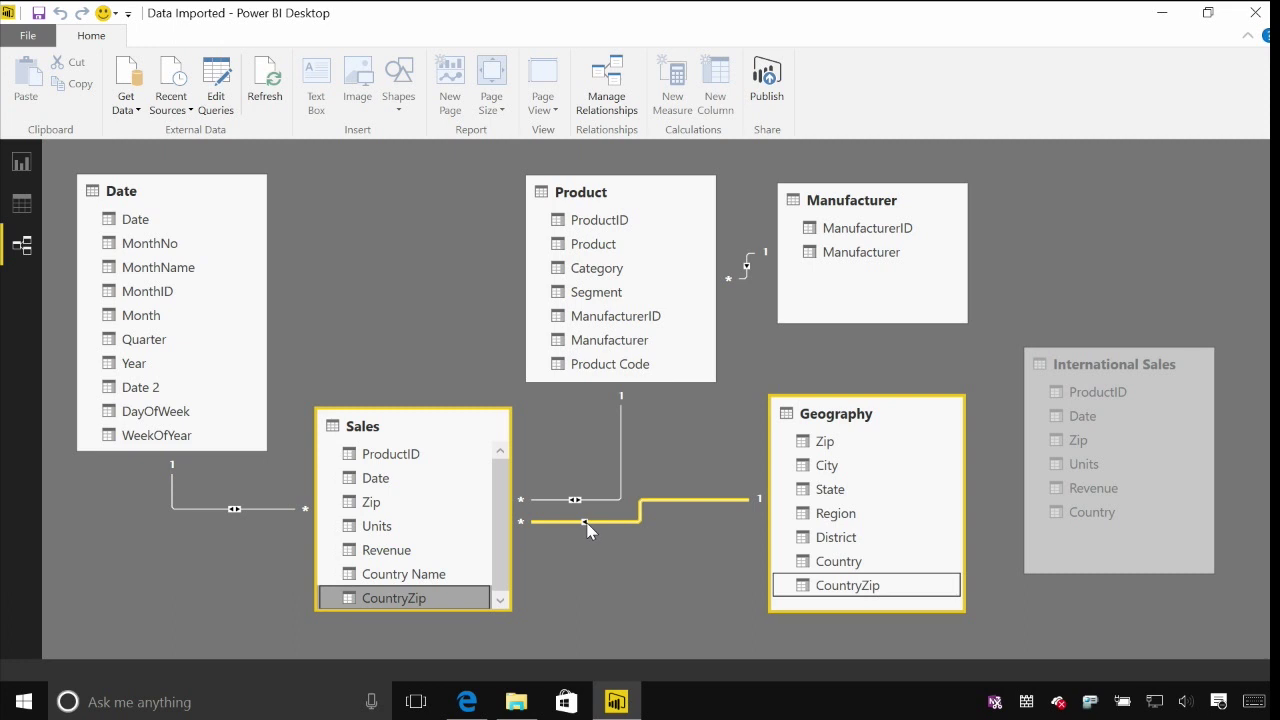
Add a map of Revenue by Geography Country beside the district table on the report page and enlarge it.
click(22, 164)
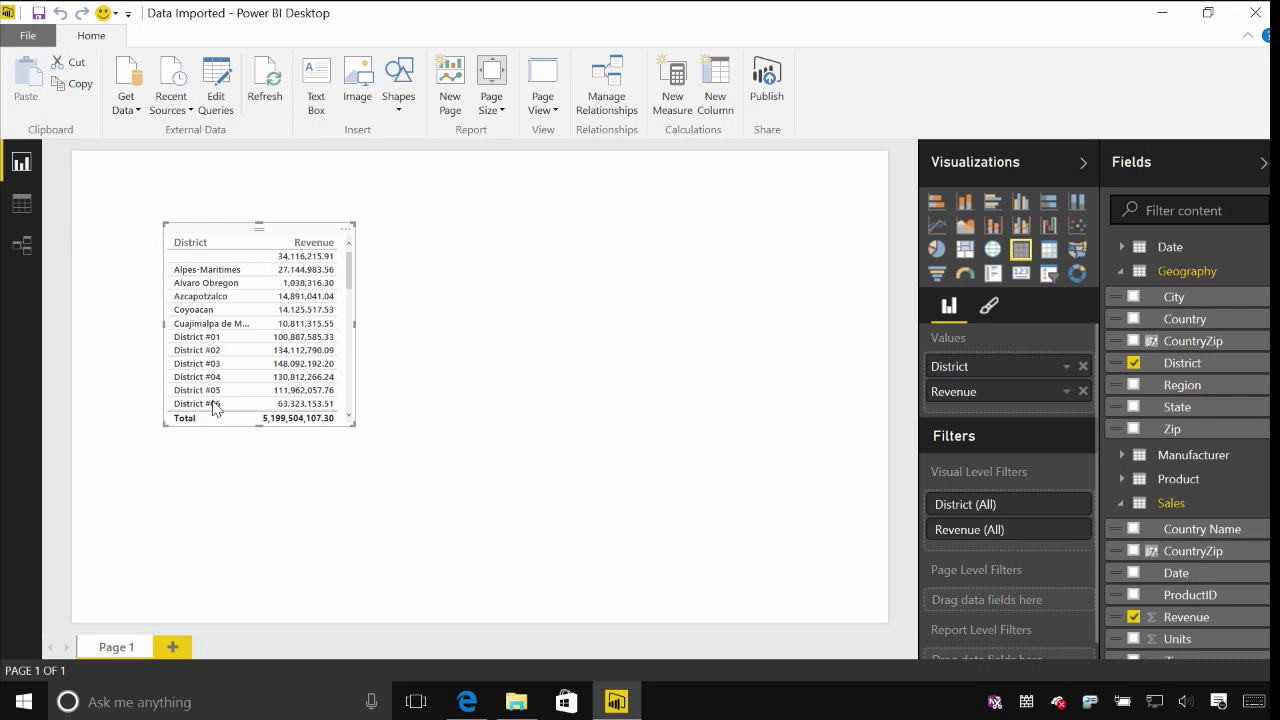
drag(1186, 320, 657, 346)
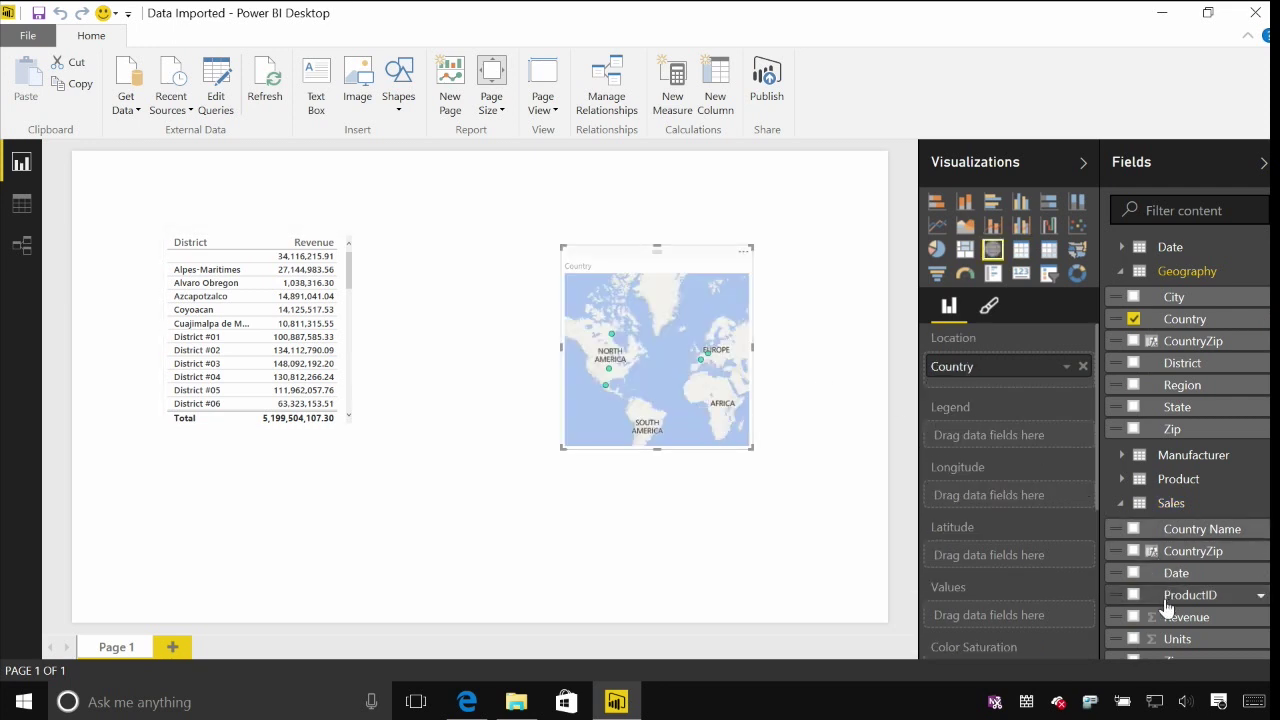
drag(1118, 608, 990, 614)
drag(566, 452, 413, 537)
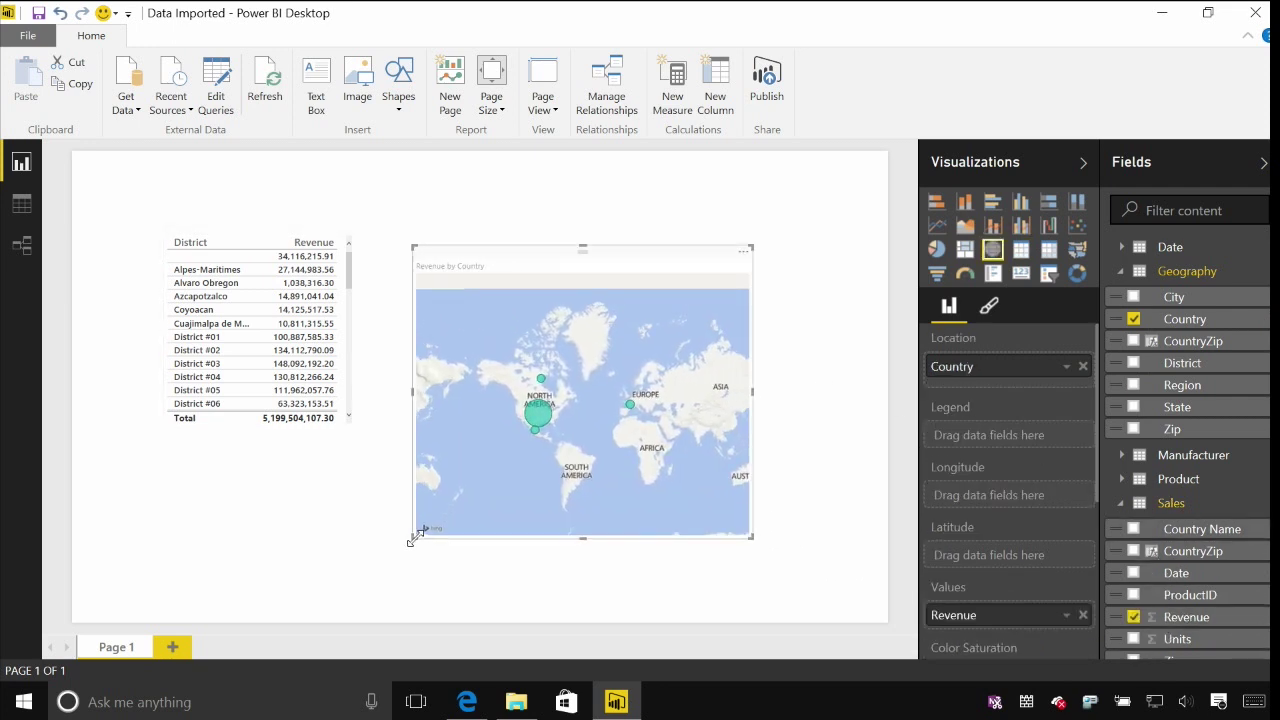